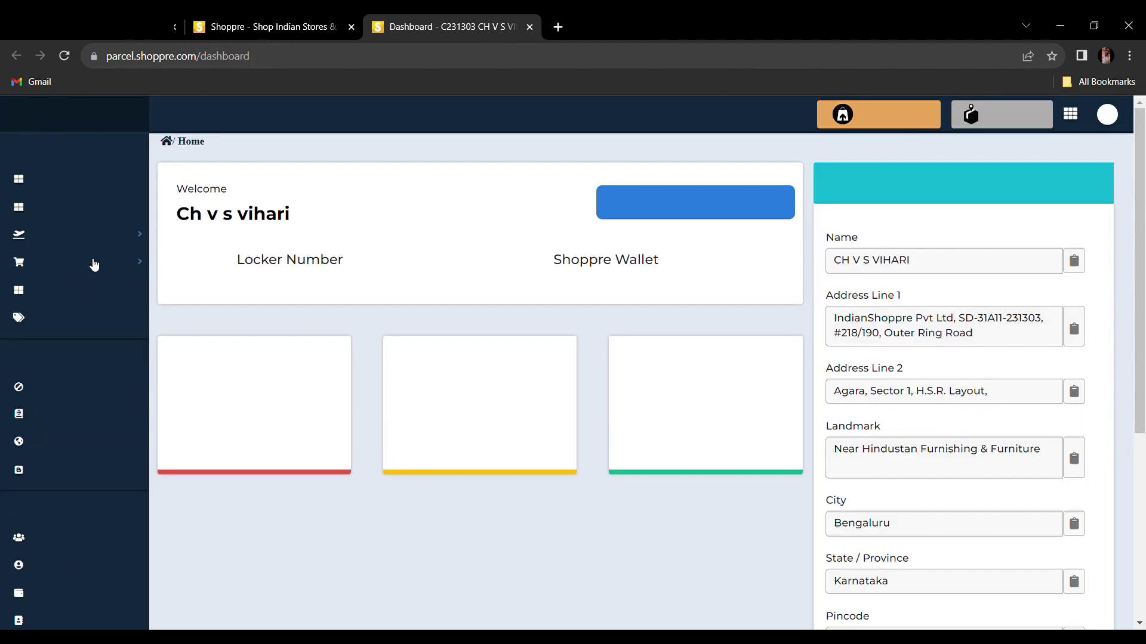
Step: Start a new Personal Shopper order and confirm Assisted Purchase to reach the add-to-cart step
click(89, 261)
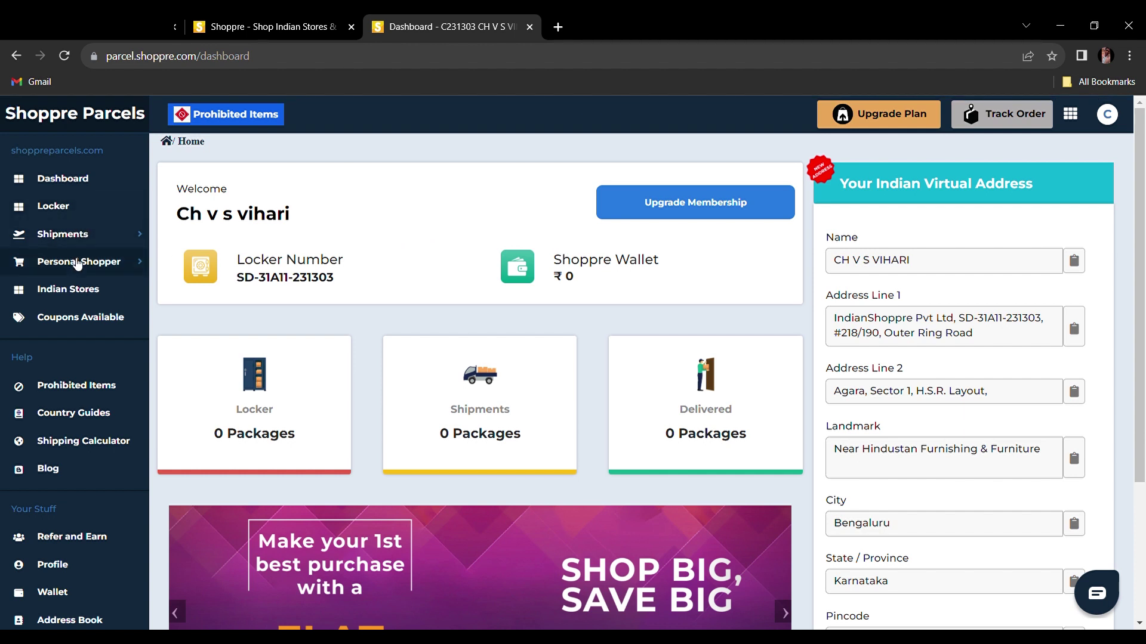
click(78, 265)
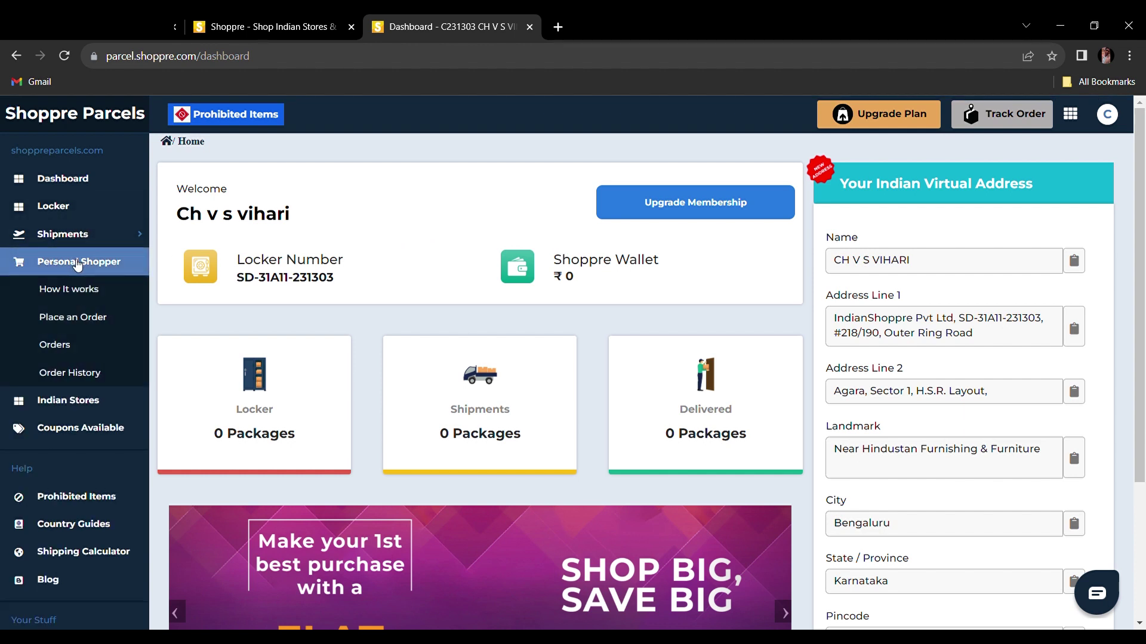
click(74, 318)
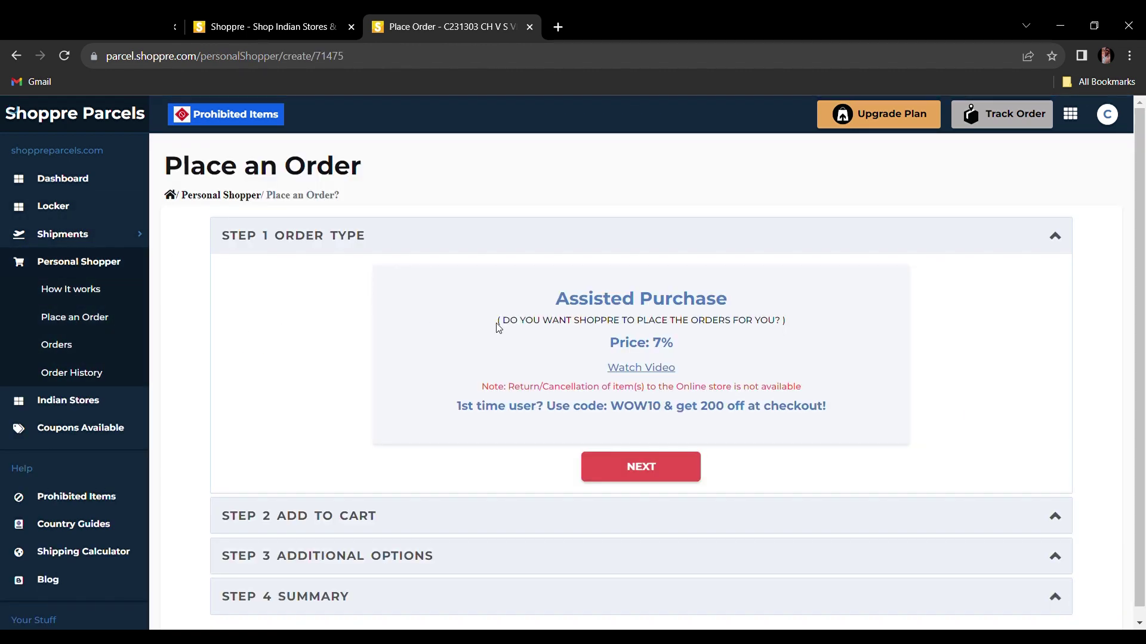
click(641, 467)
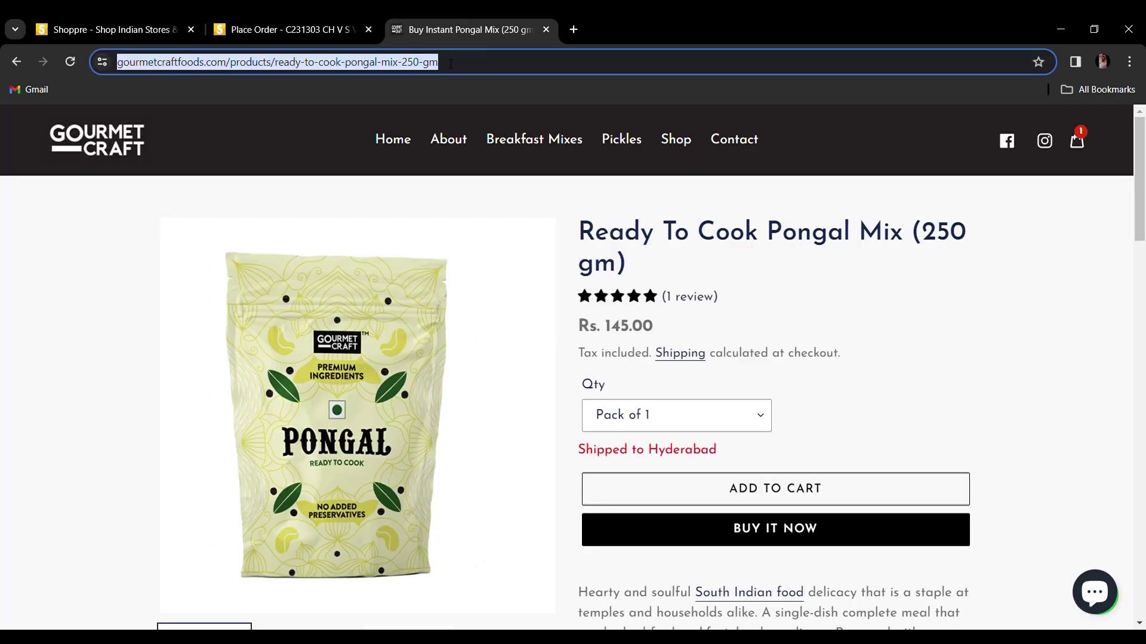
Step: Paste the Gourmet Craft pongal mix product link into the order and set quantity 1
click(287, 29)
click(291, 356)
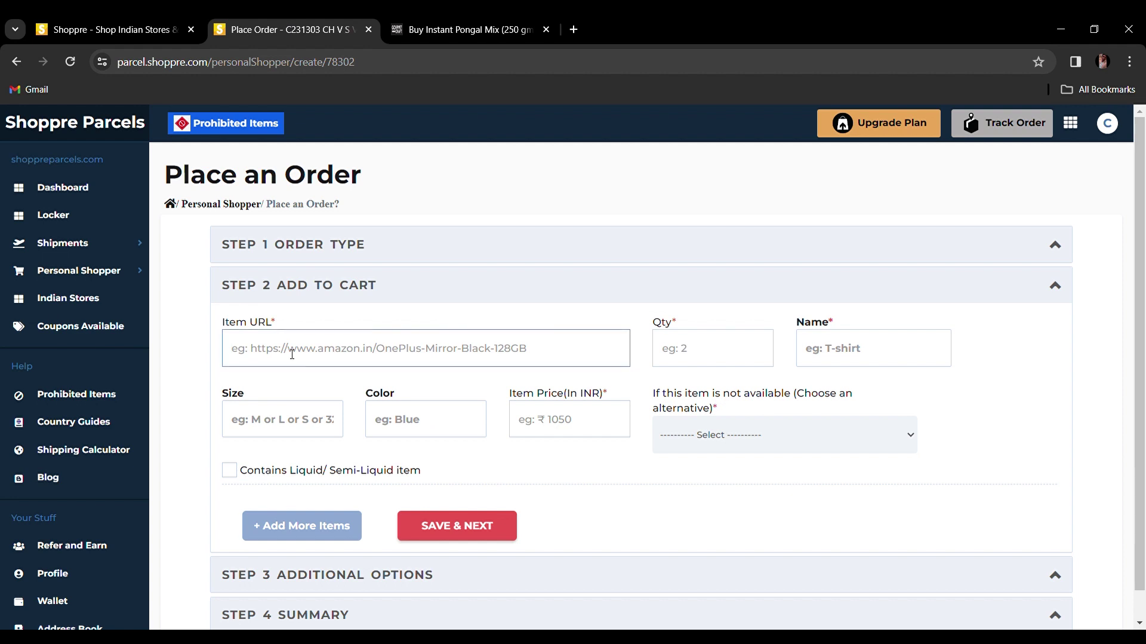
text(https://www.gourmetcraftfoods.com/products/ready-to-cook-pongal-mix-250-gm)
click(712, 349)
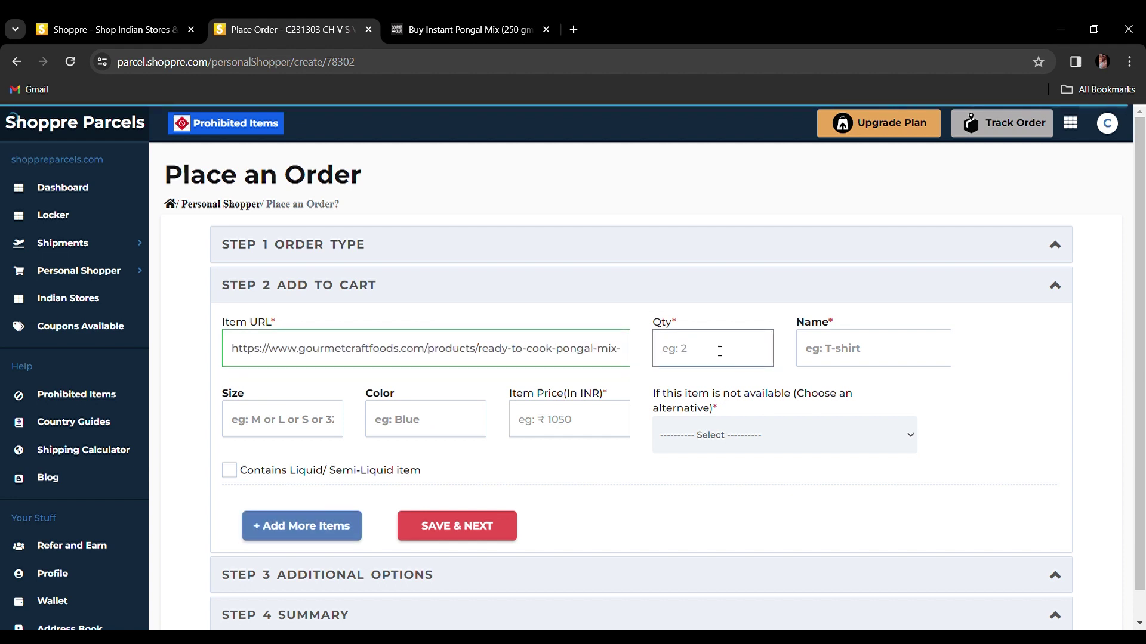
text(1)
click(864, 348)
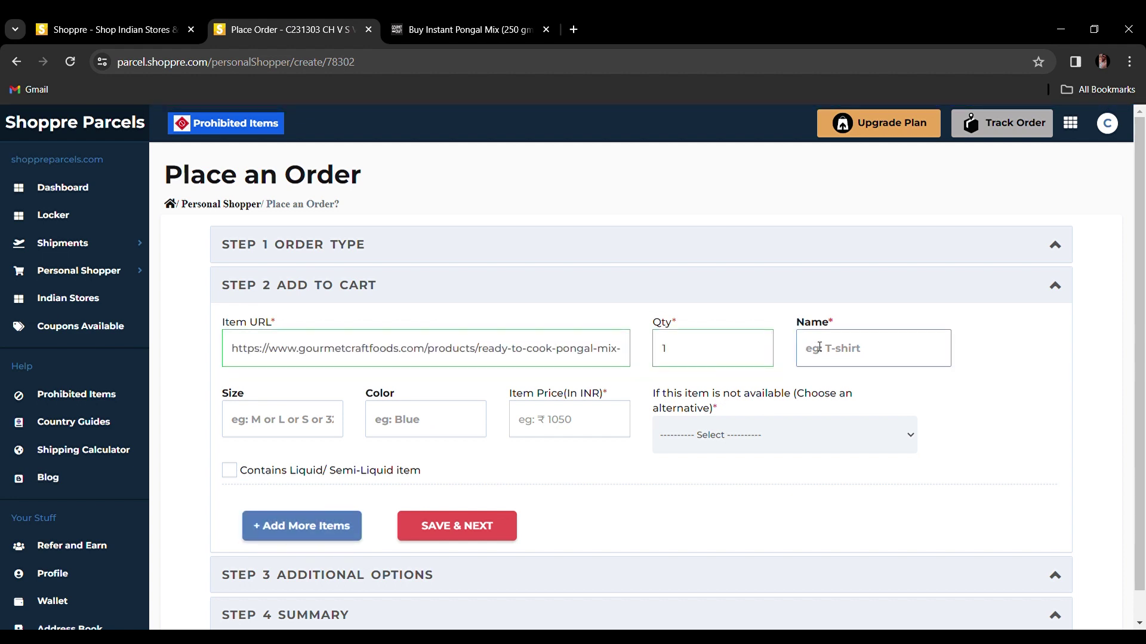
text(pongal)
Step: Fill in the pongal mix item name, with size and colour set to 0
click(437, 29)
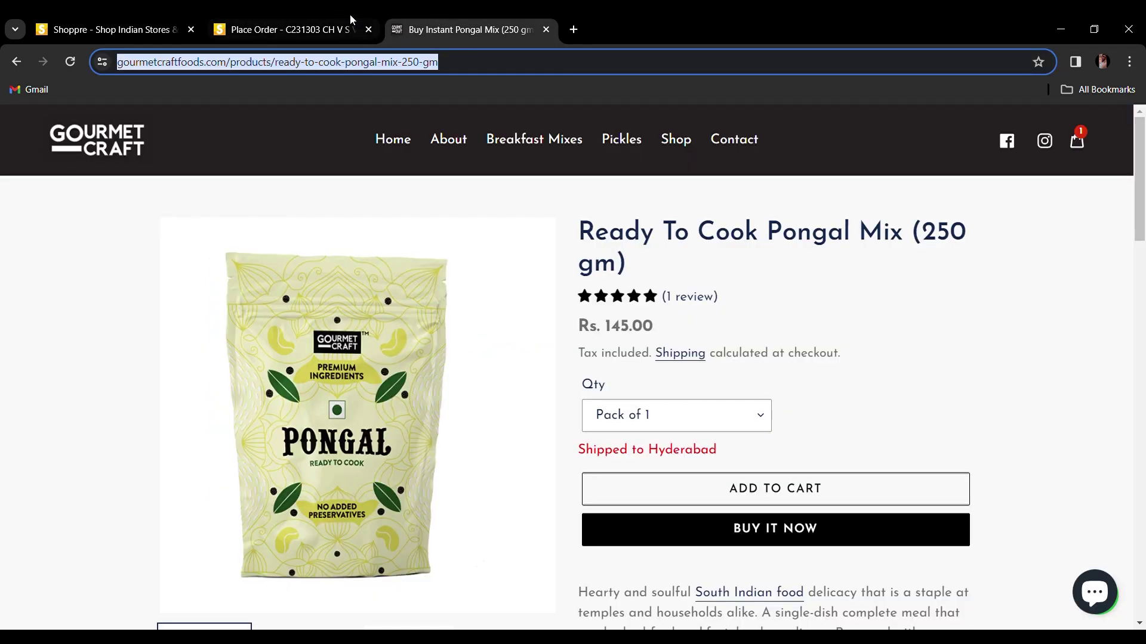
click(290, 29)
click(280, 419)
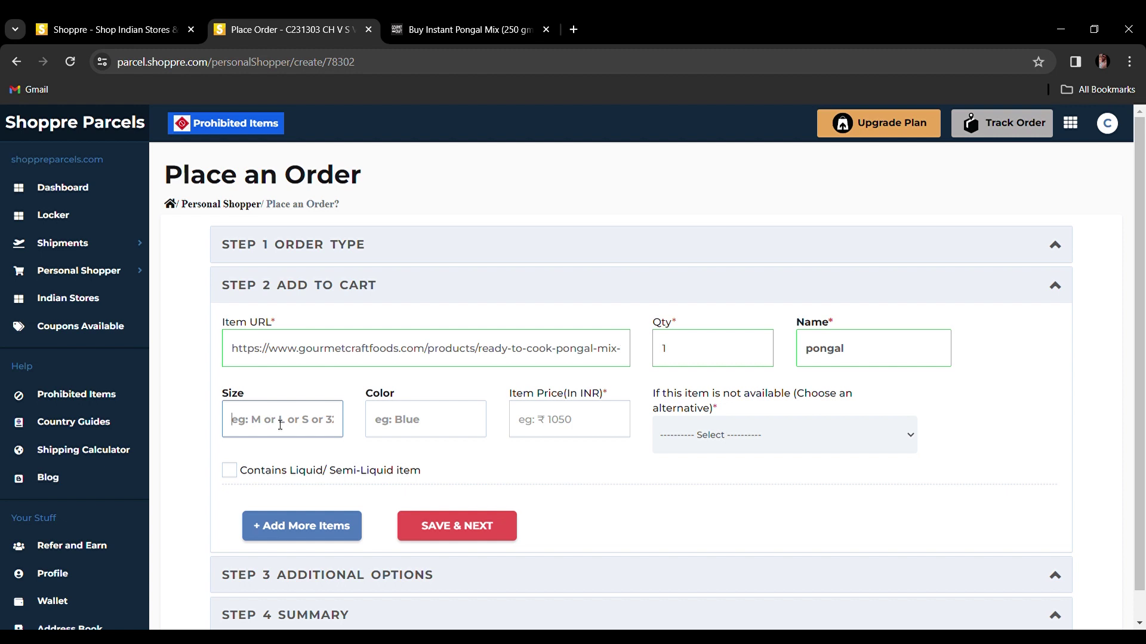
text(0)
click(419, 434)
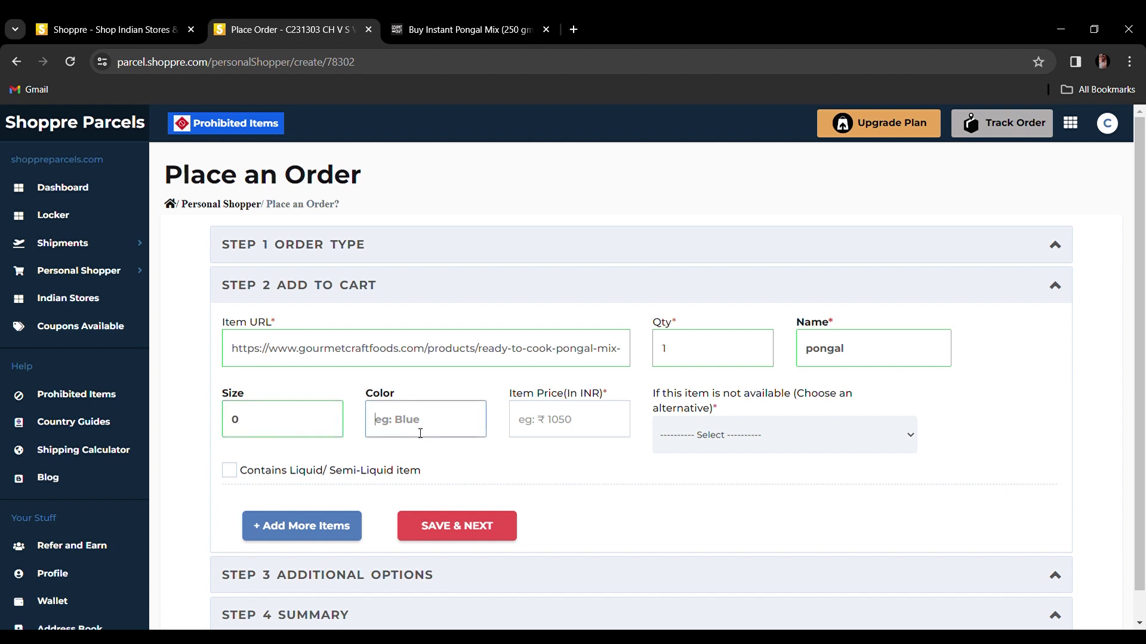
text(0)
click(566, 429)
Step: Copy the 145.00 price from the product page into the item price
click(465, 30)
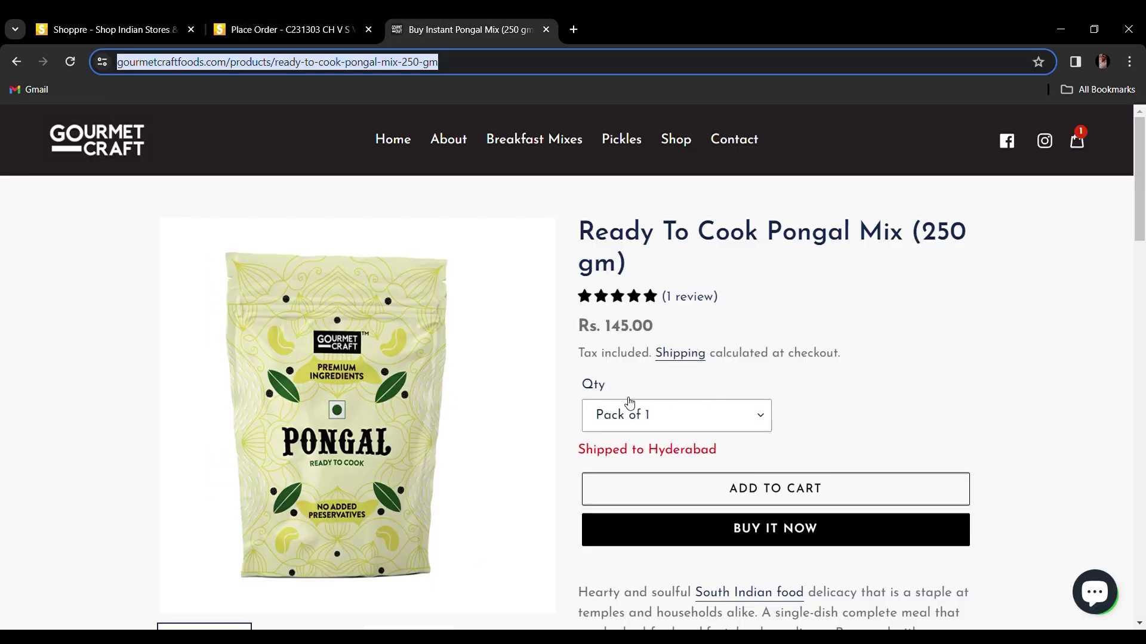
drag(607, 328, 654, 328)
key(ctrl+c)
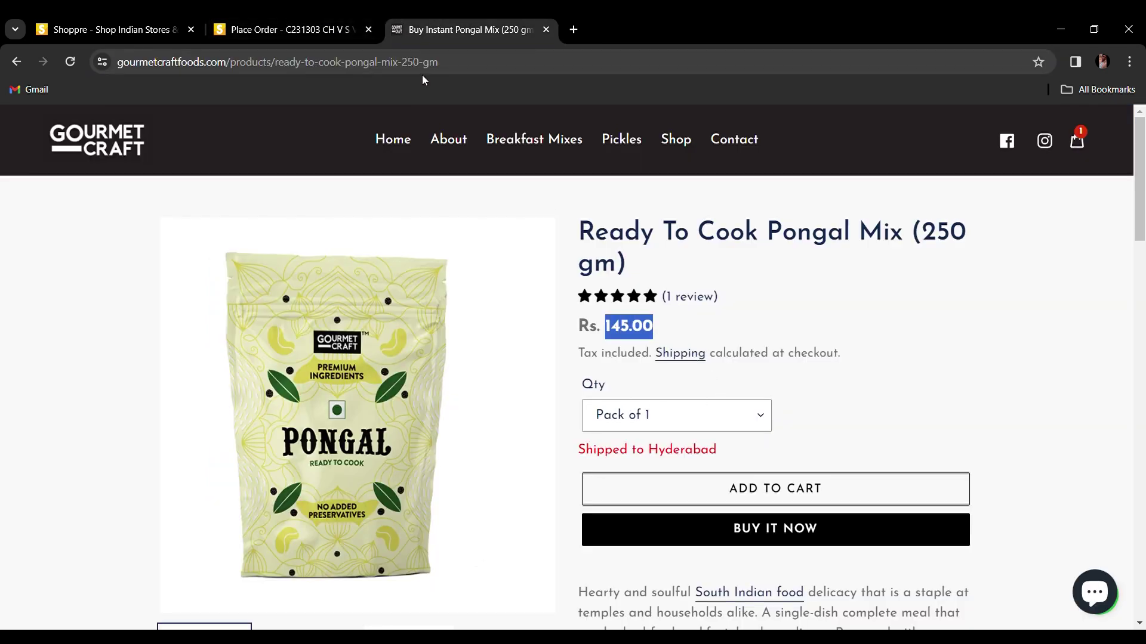
click(309, 28)
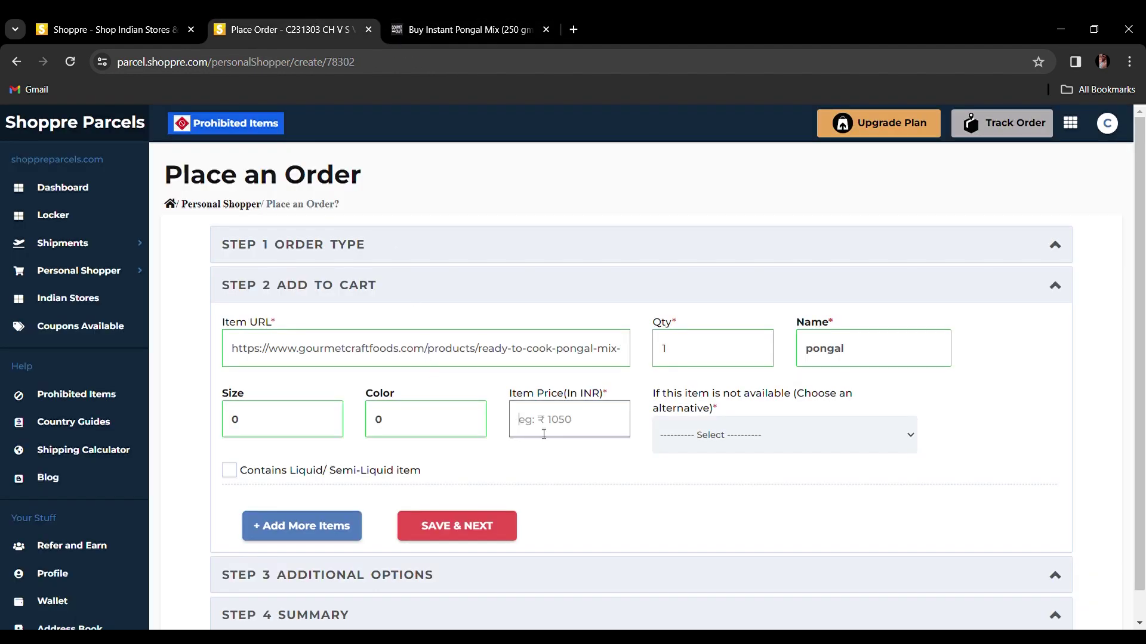
key(ctrl+v)
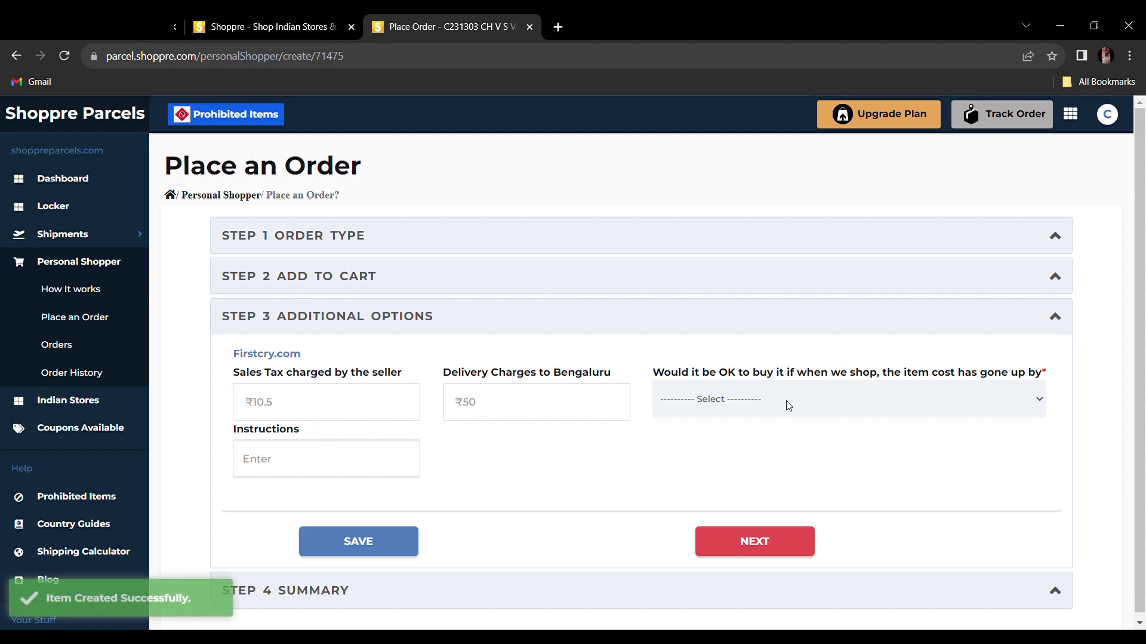
Step: Allow a 500 cost rise, review the INR 749 summary, and proceed to payment
click(729, 456)
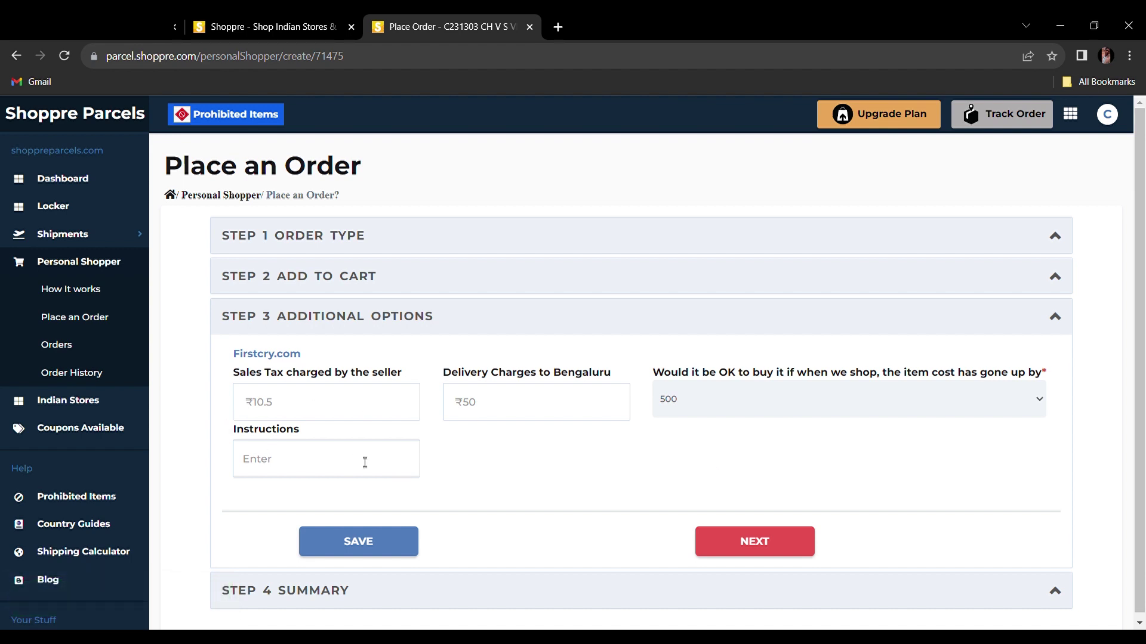
click(755, 541)
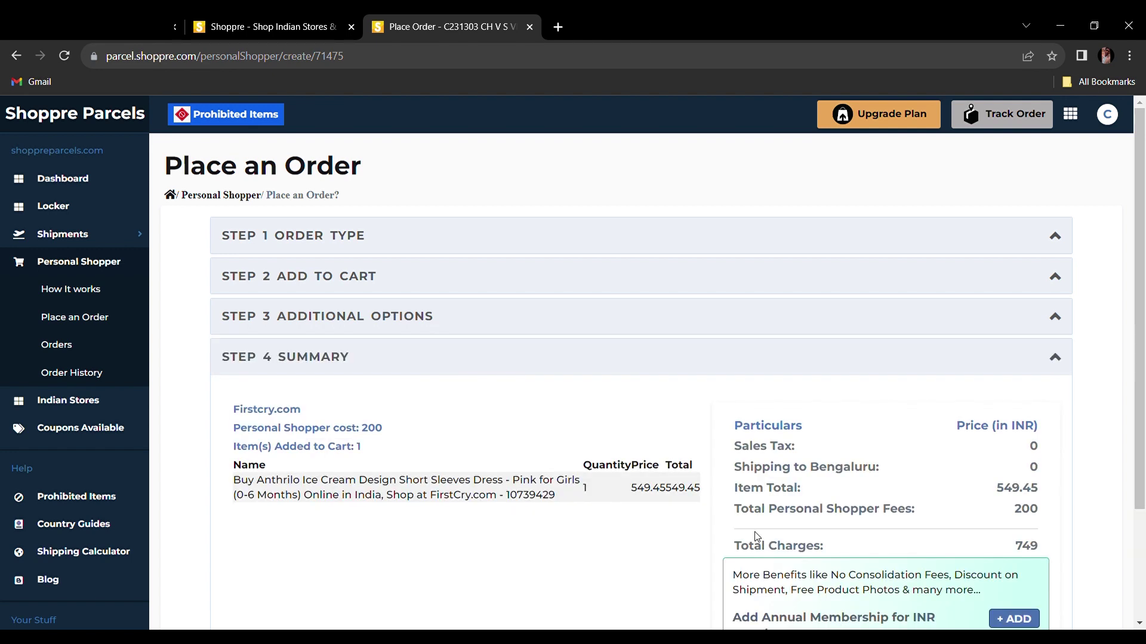
scroll(627, 412, down, 2)
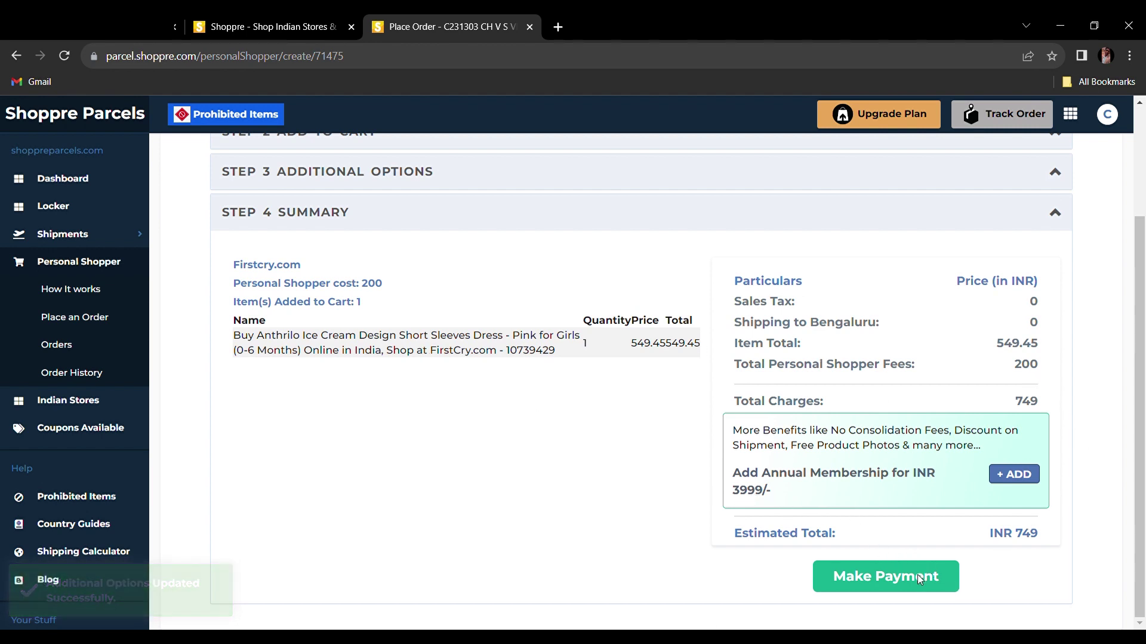
click(857, 582)
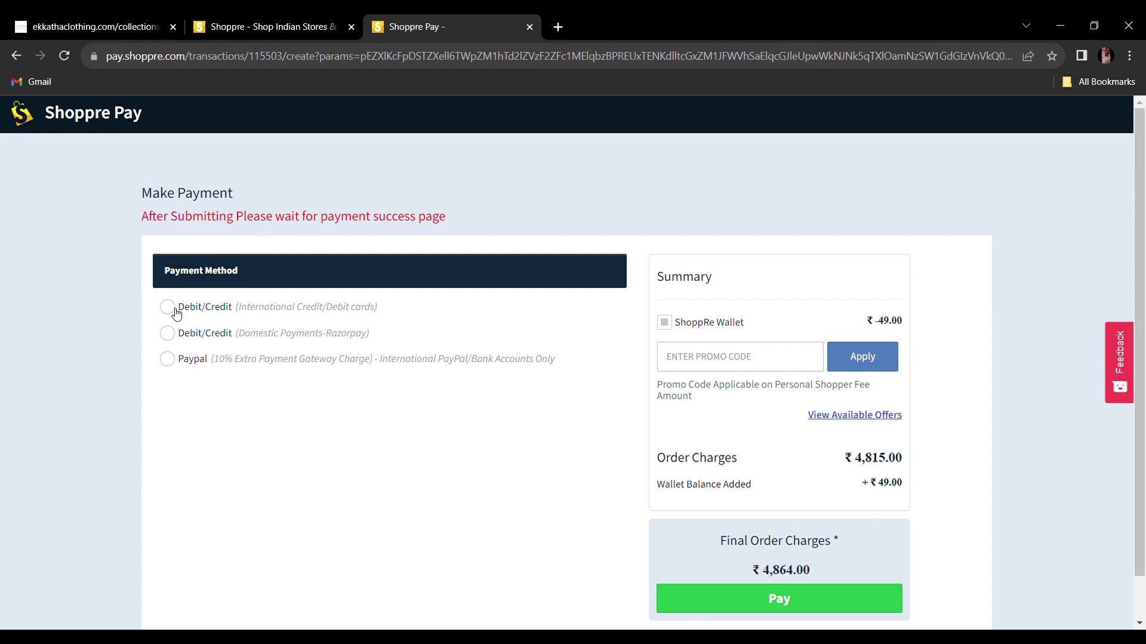
Step: Choose international debit/credit card payment and apply the WOW10 first-time discount
click(167, 307)
click(869, 416)
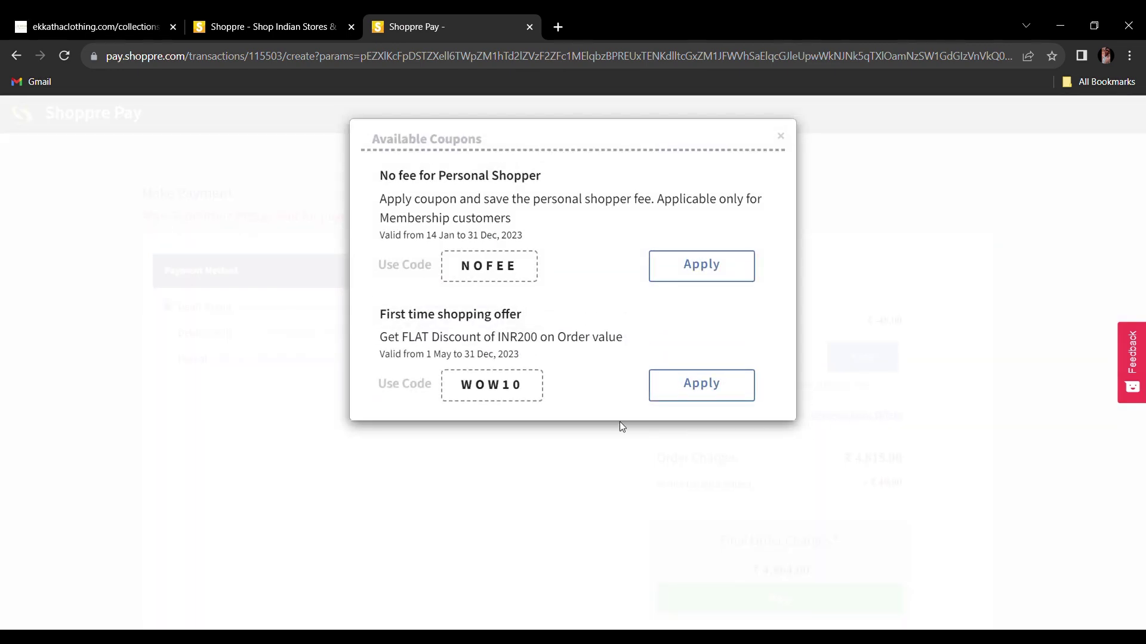
click(700, 384)
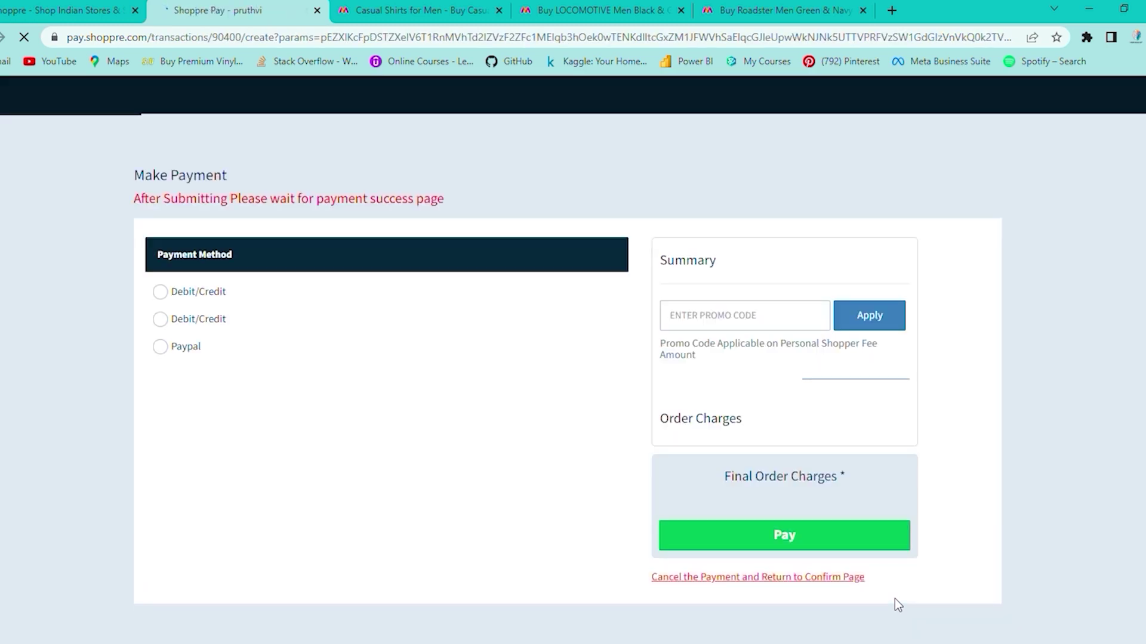
Step: Pay the ₹1,734 order by international debit/credit card
click(160, 291)
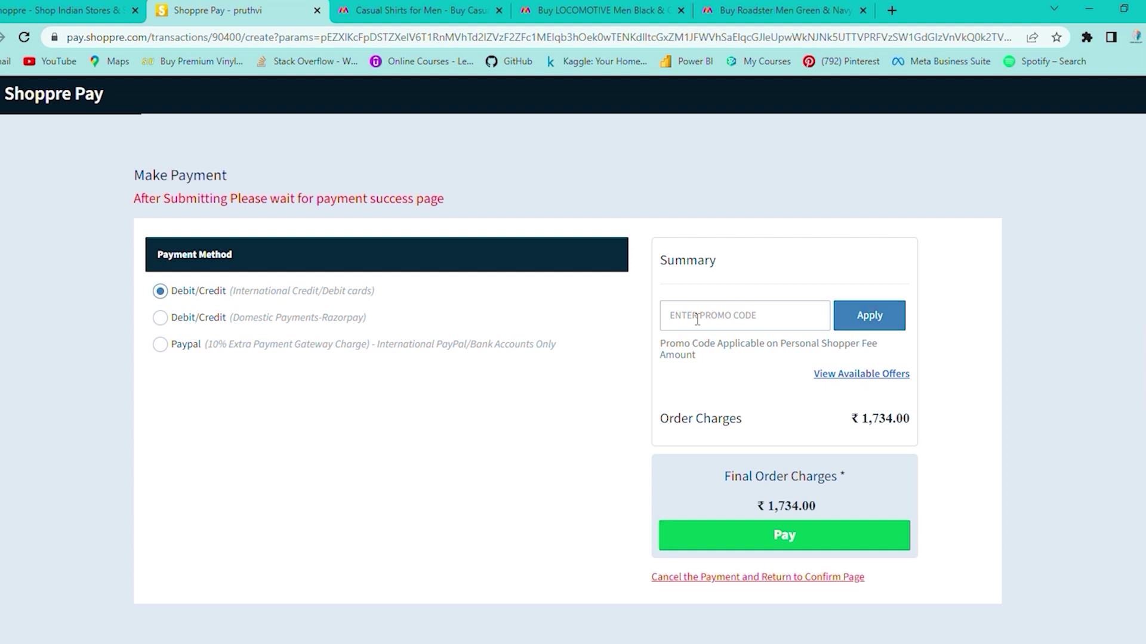
click(841, 545)
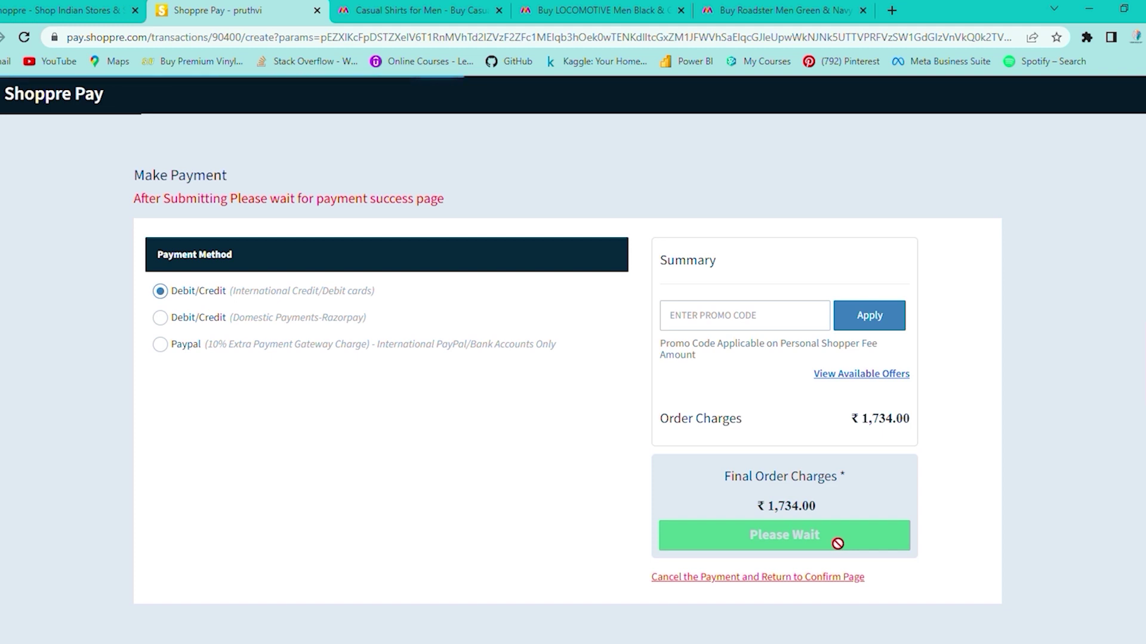